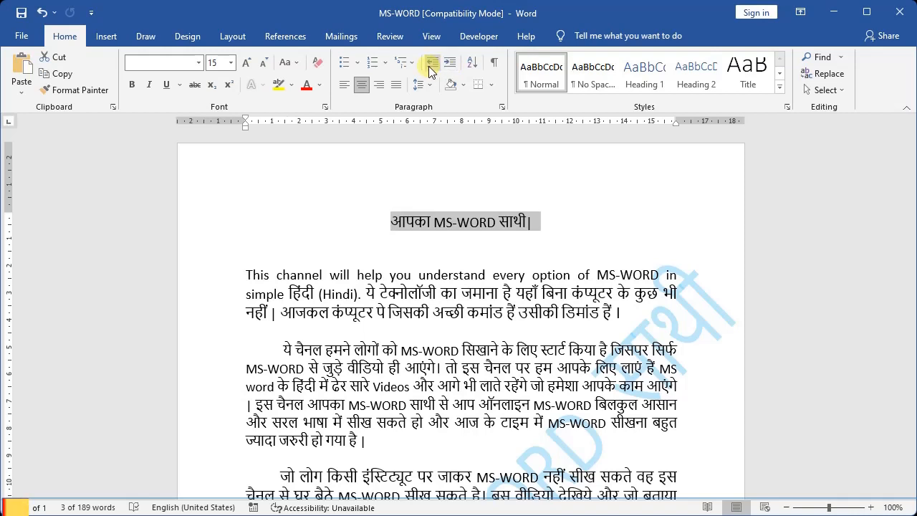
Step: Select the centred title line and increase its paragraph indent by six levels
click(379, 242)
drag(387, 218, 531, 220)
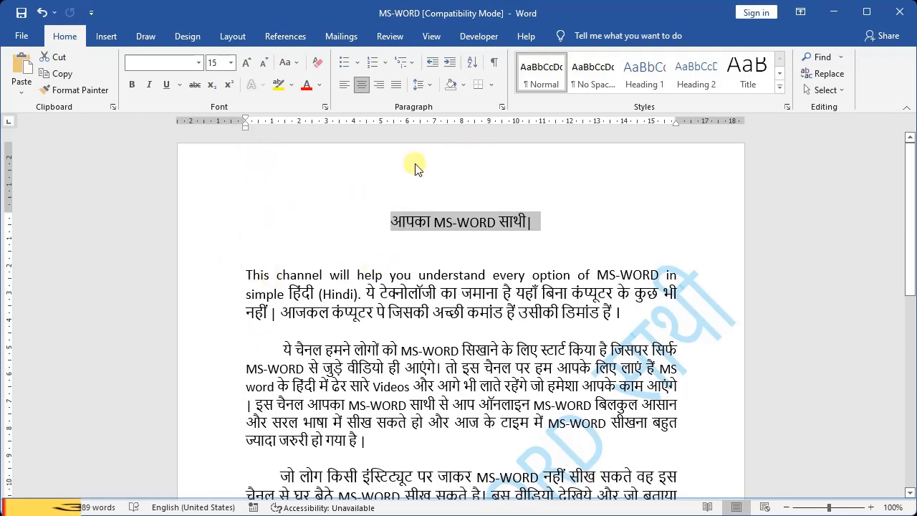
click(448, 66)
click(448, 66)
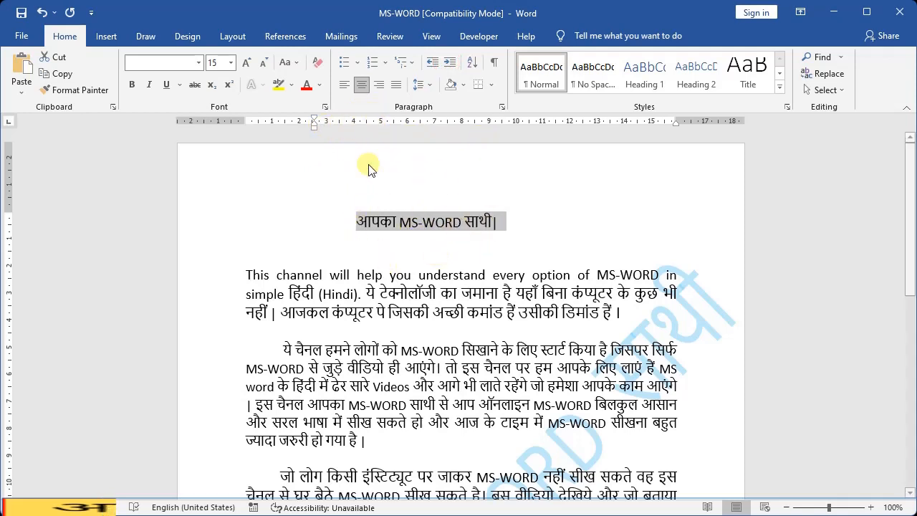
click(451, 70)
click(451, 69)
click(450, 69)
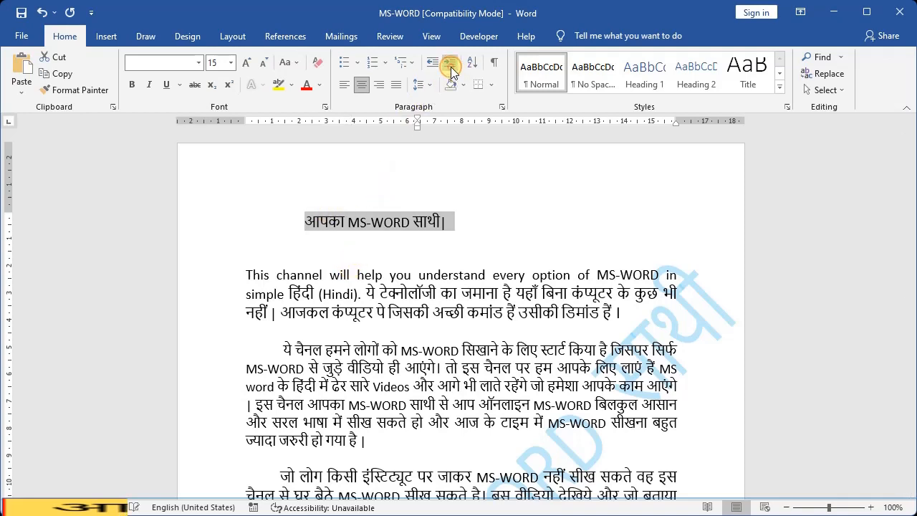
click(450, 69)
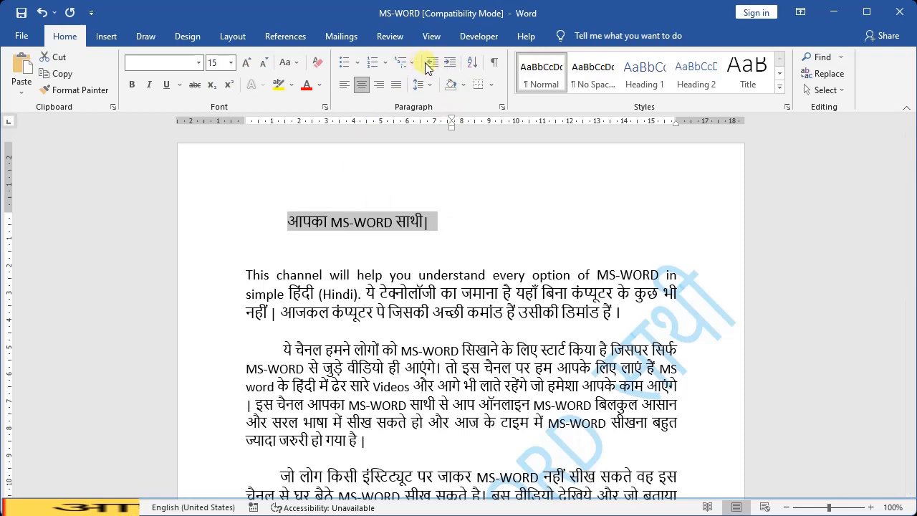
Step: Decrease the title's paragraph indent by six levels, back to the page margin
click(431, 62)
click(432, 63)
click(432, 62)
click(432, 63)
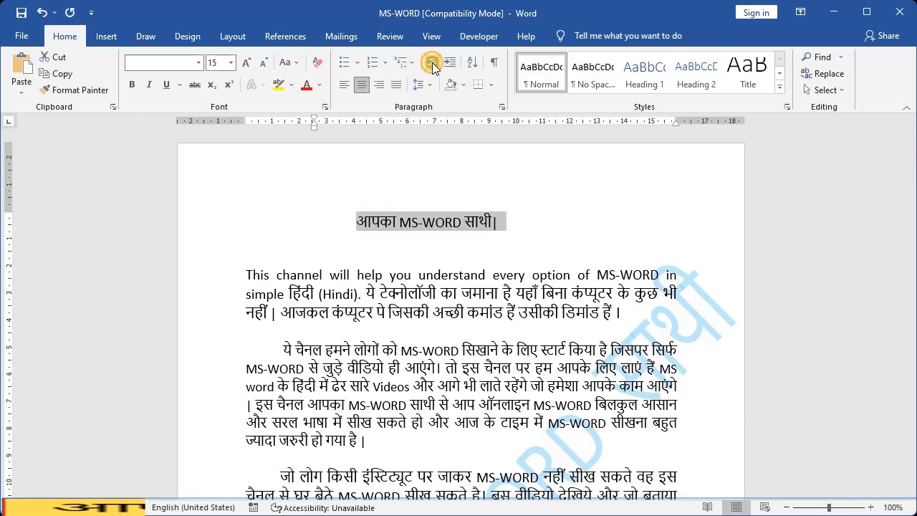
click(432, 62)
click(432, 62)
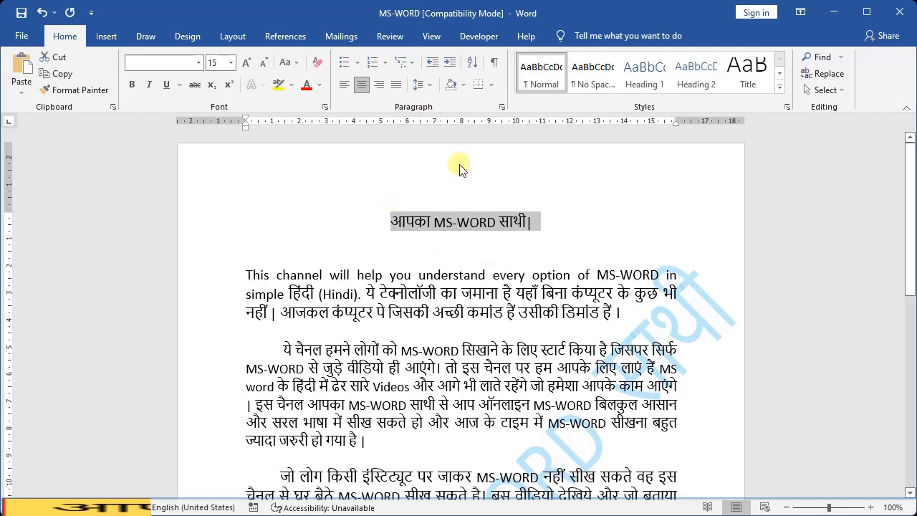
Step: Increase the title's paragraph indent by seven levels
click(446, 65)
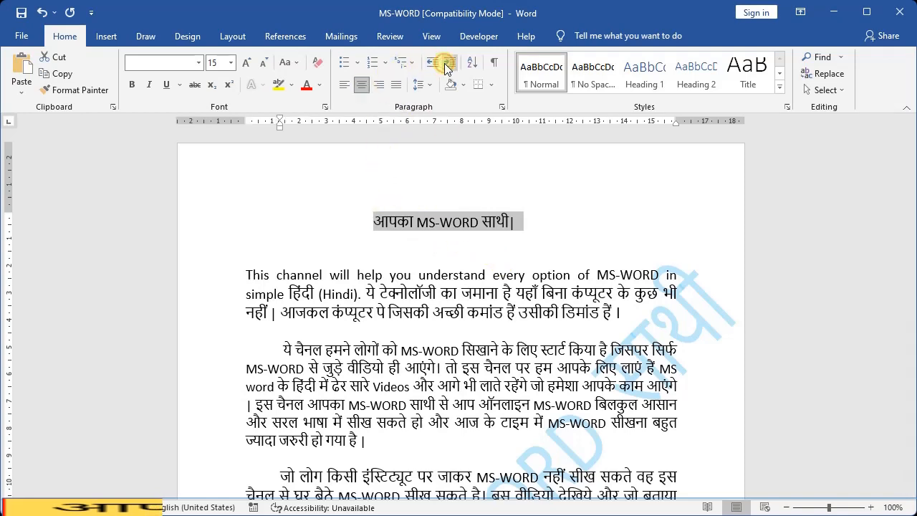
click(445, 65)
click(445, 65)
click(445, 65)
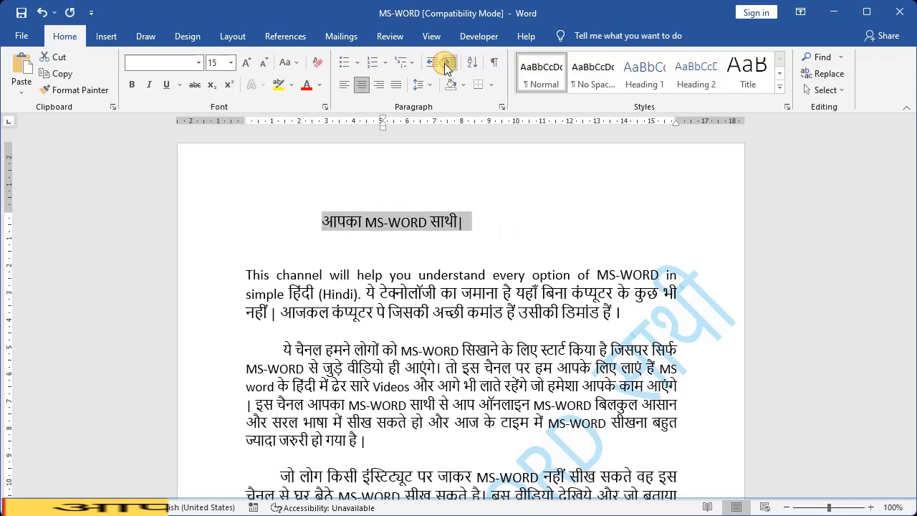
click(445, 66)
click(446, 65)
click(445, 65)
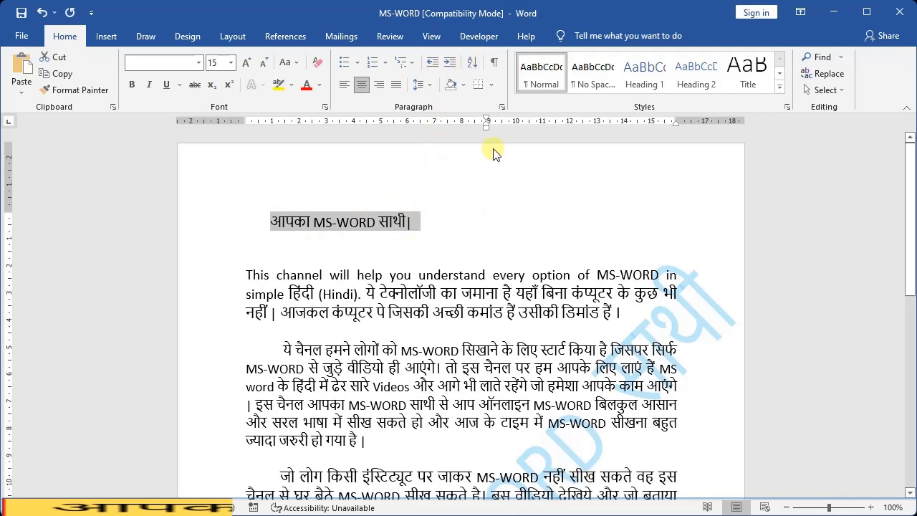
Step: Set the title's inside indentation to 0 cm in the paragraph settings and apply it
click(504, 107)
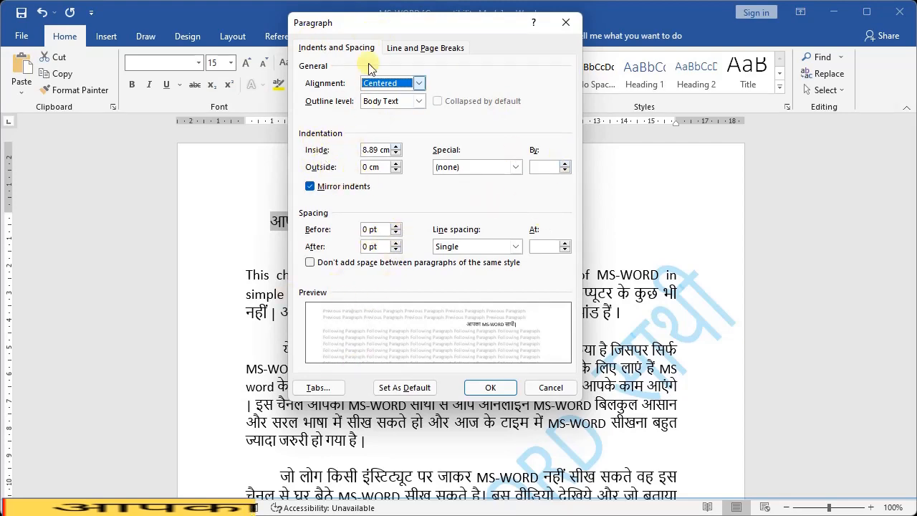
drag(374, 24, 608, 136)
click(600, 262)
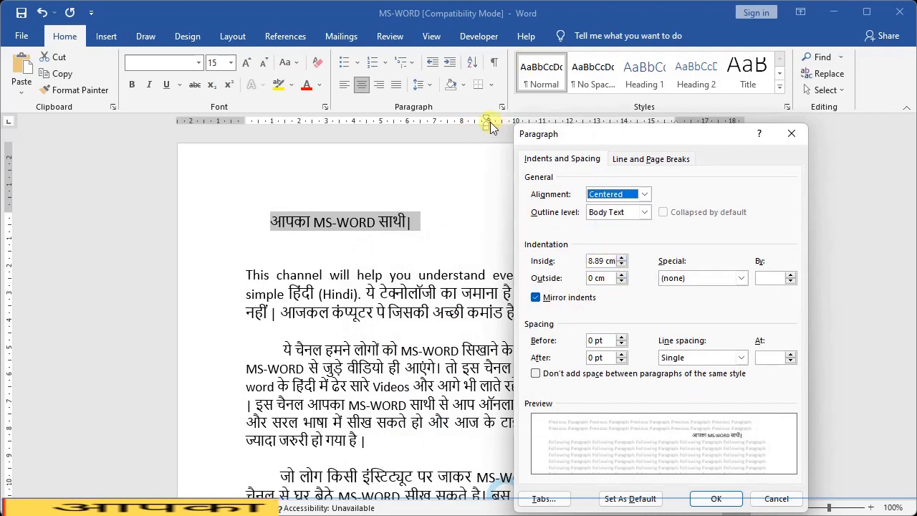
click(622, 265)
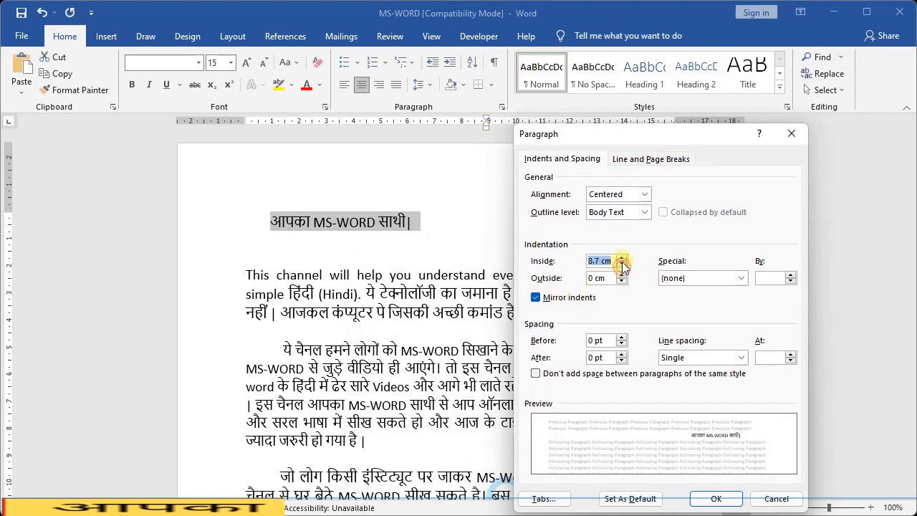
click(622, 265)
click(621, 264)
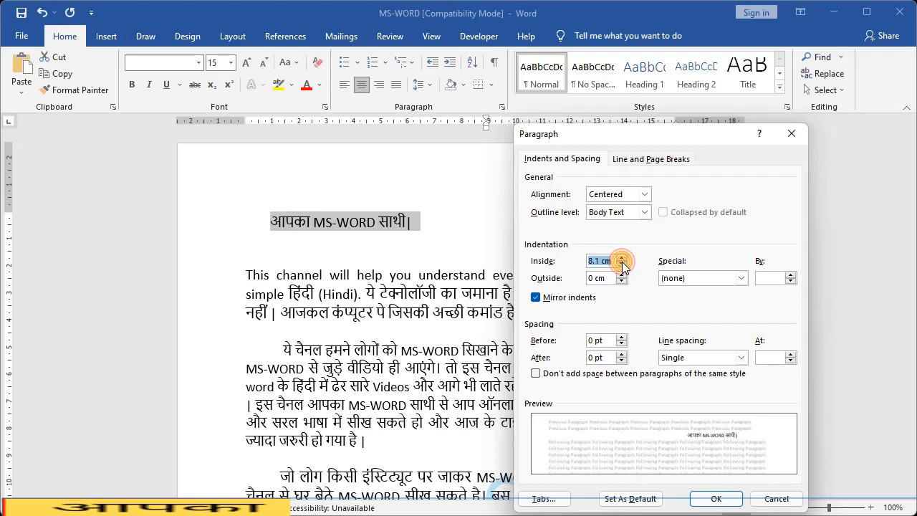
click(621, 264)
click(622, 264)
click(608, 261)
double_click(608, 261)
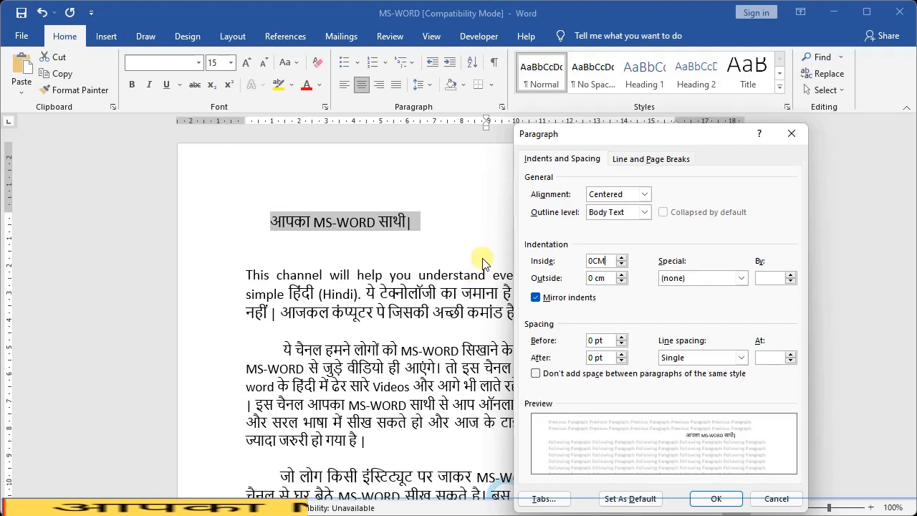
click(709, 497)
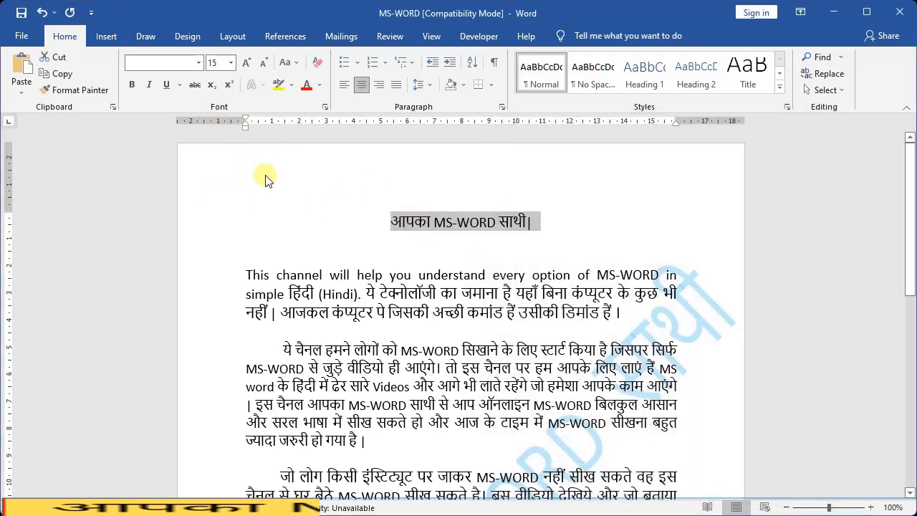
Step: Look at the special indentation choices in the title's paragraph settings, and close them without applying changes
click(501, 106)
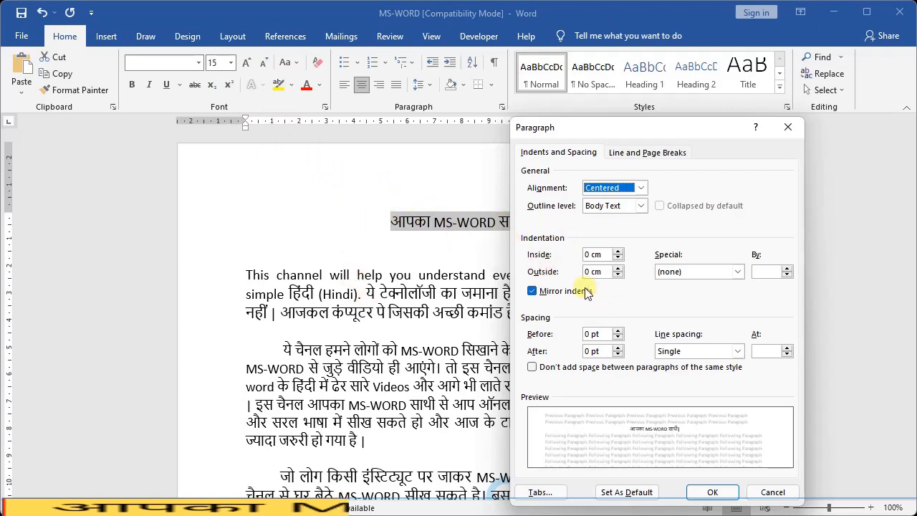
click(678, 278)
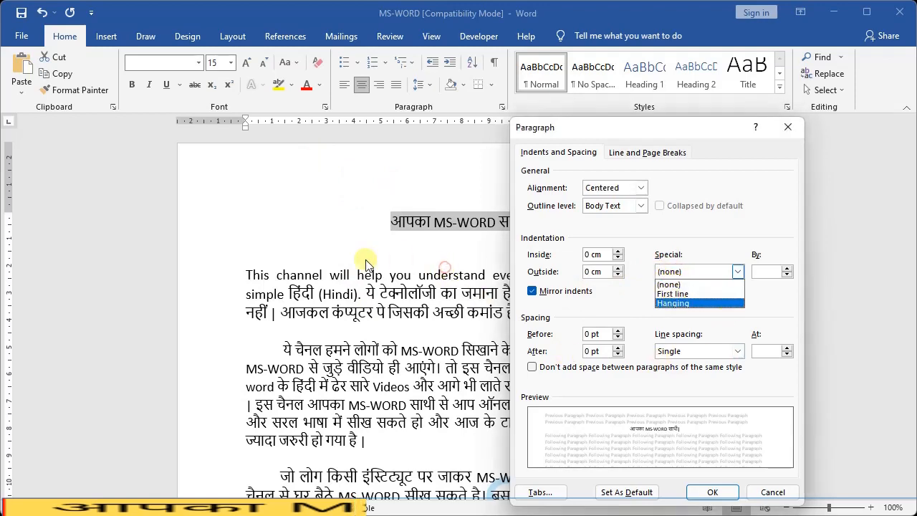
click(762, 493)
click(763, 493)
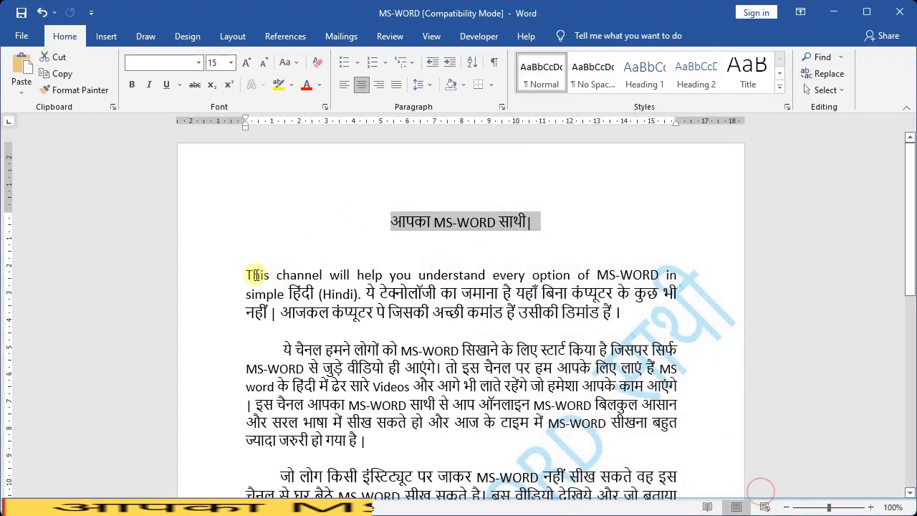
Step: Give the first body paragraph, starting "This channel will help you", a First line special indent of 1.27 cm
drag(249, 275, 617, 312)
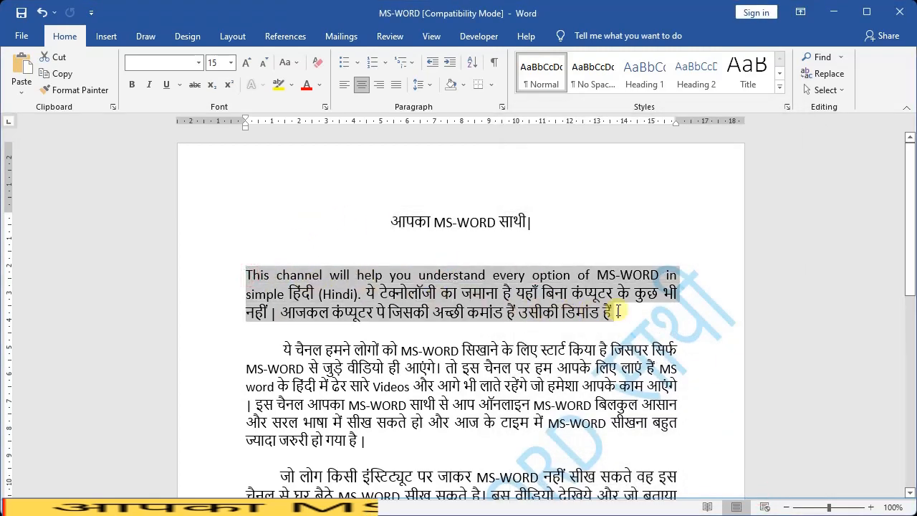
click(502, 108)
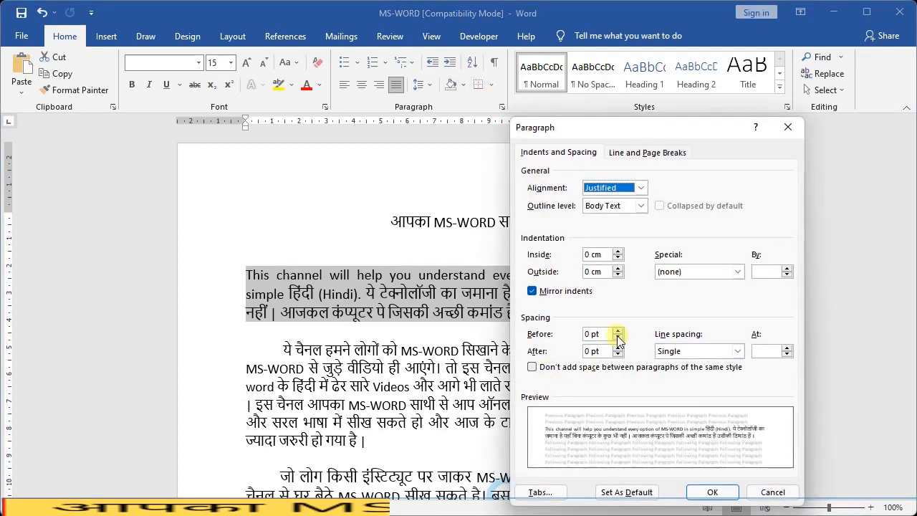
drag(632, 134, 155, 156)
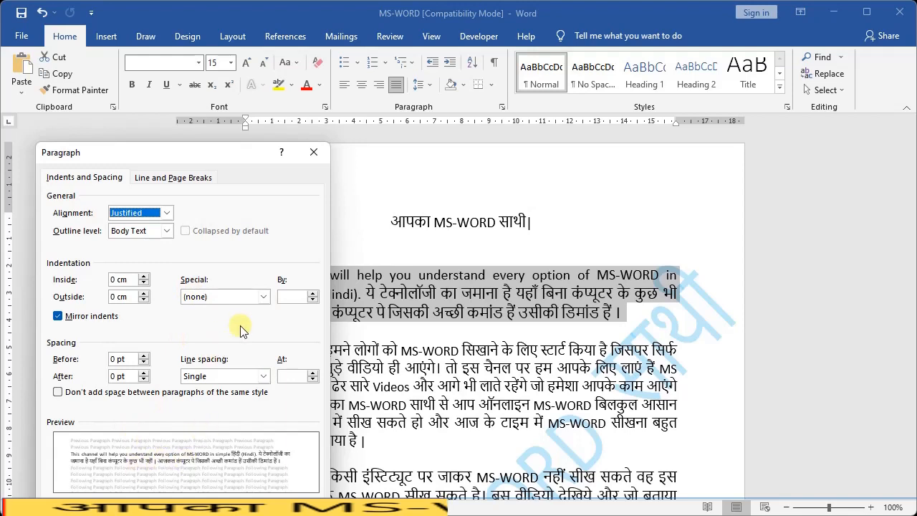
click(262, 298)
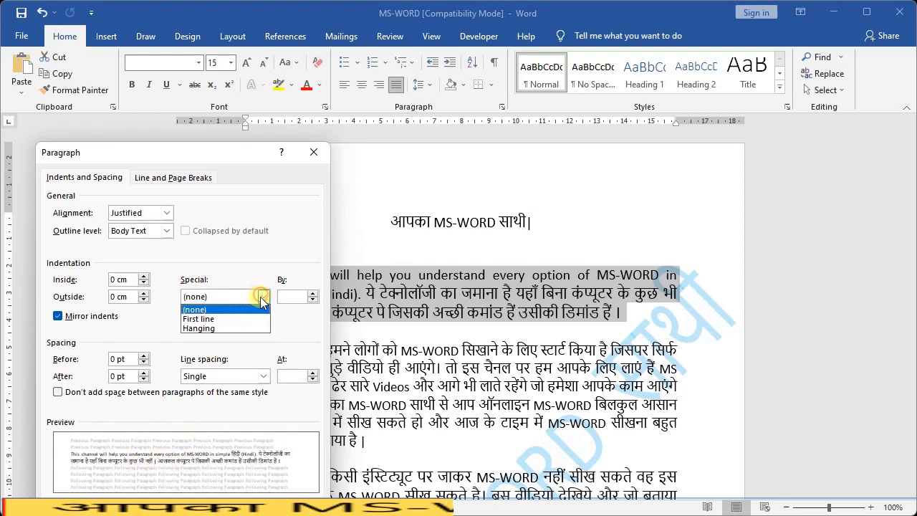
click(236, 319)
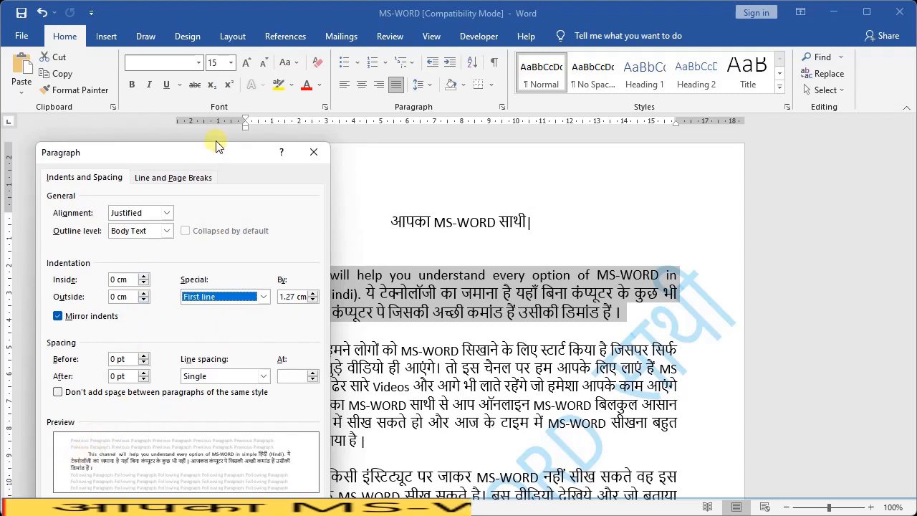
drag(213, 149, 679, 141)
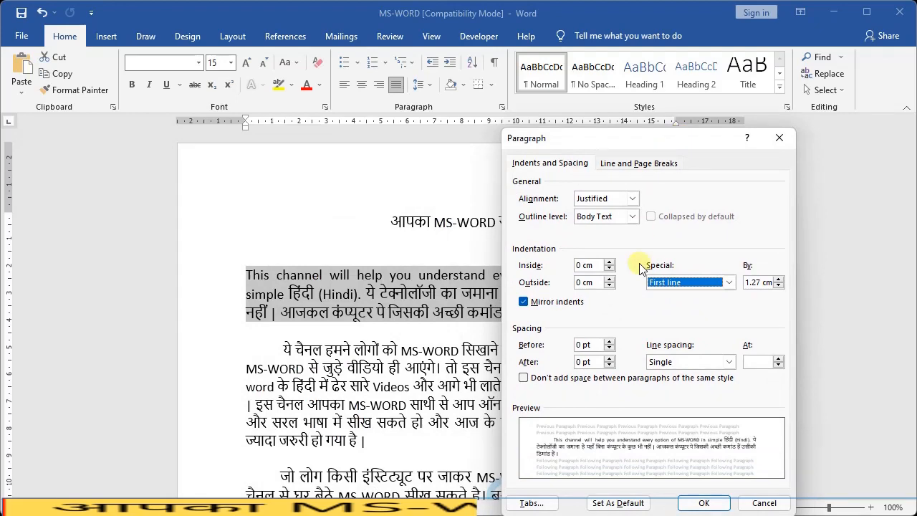
click(699, 501)
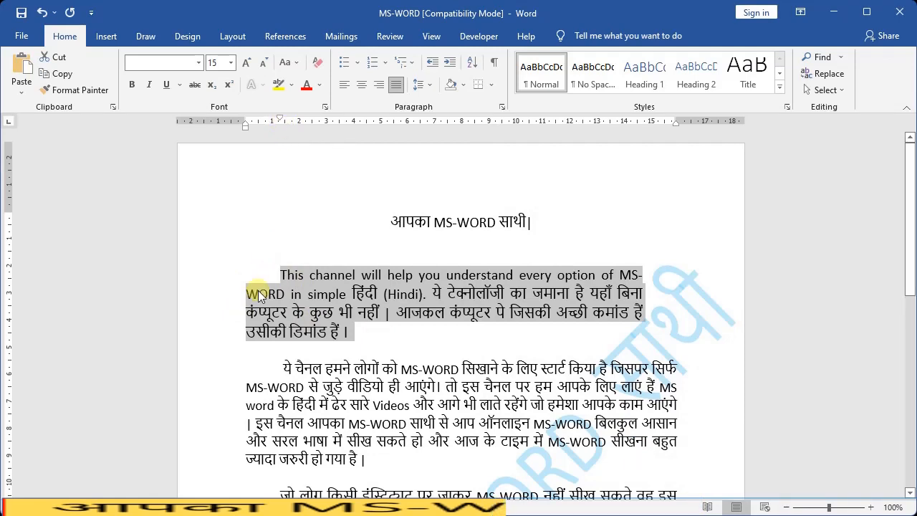
Step: Change the first body paragraph's special indent to Hanging by 1.27 cm
click(503, 106)
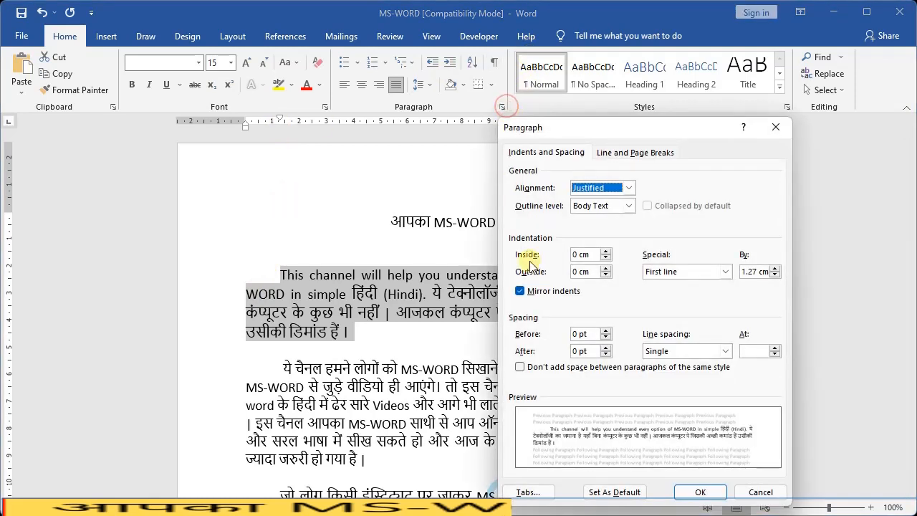
click(670, 273)
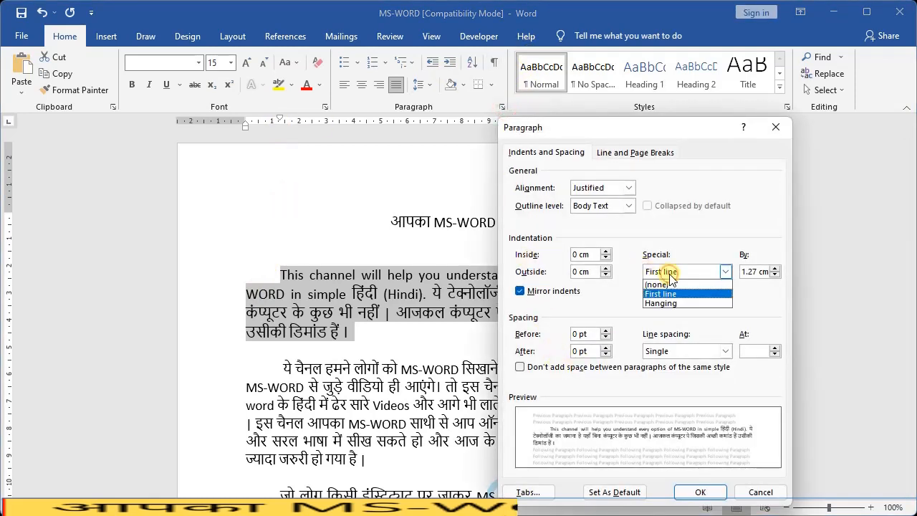
click(668, 301)
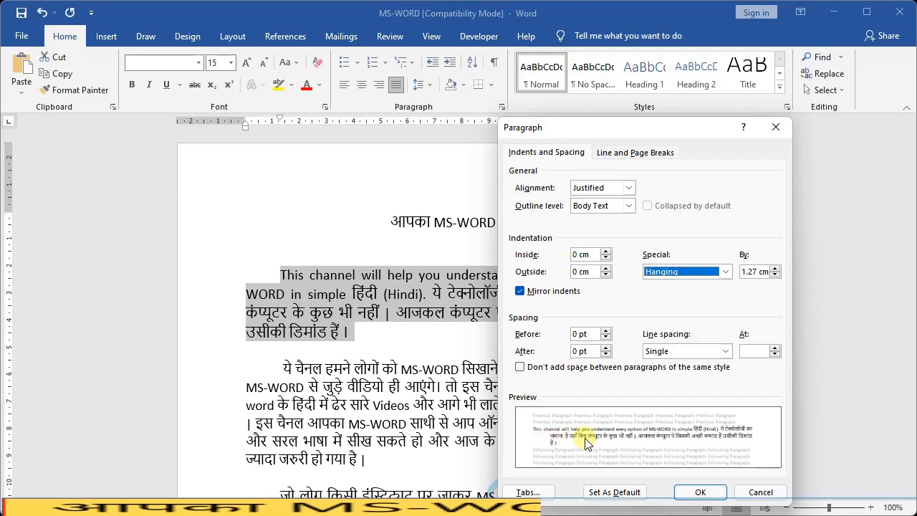
click(698, 492)
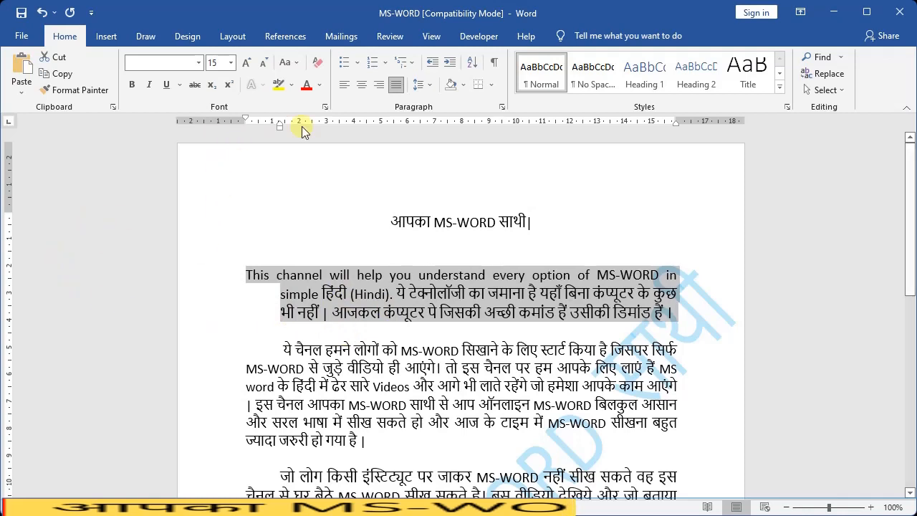
Step: Set the first body paragraph's special indent to (none) and apply it
click(501, 106)
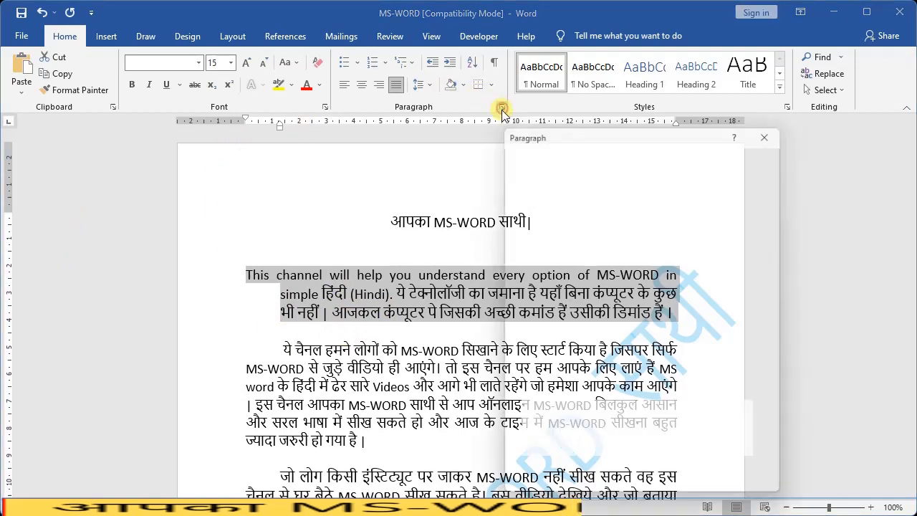
click(722, 272)
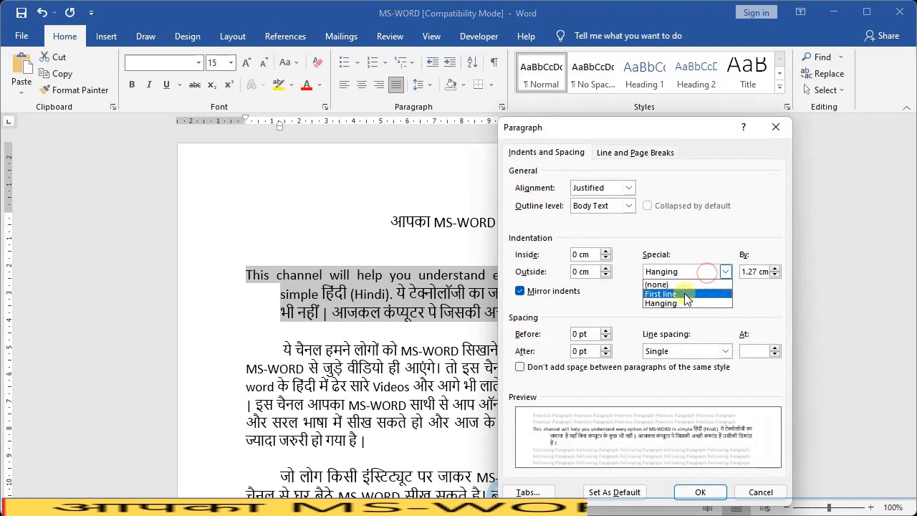
click(683, 285)
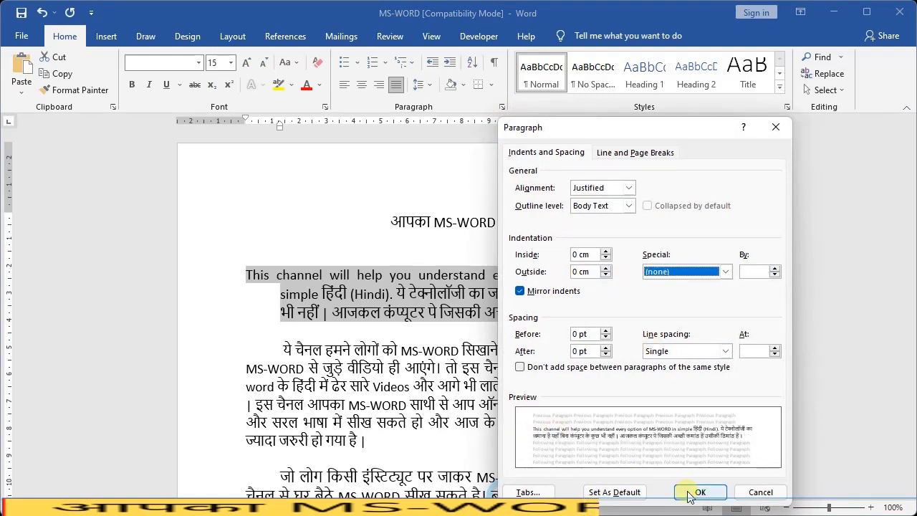
click(700, 492)
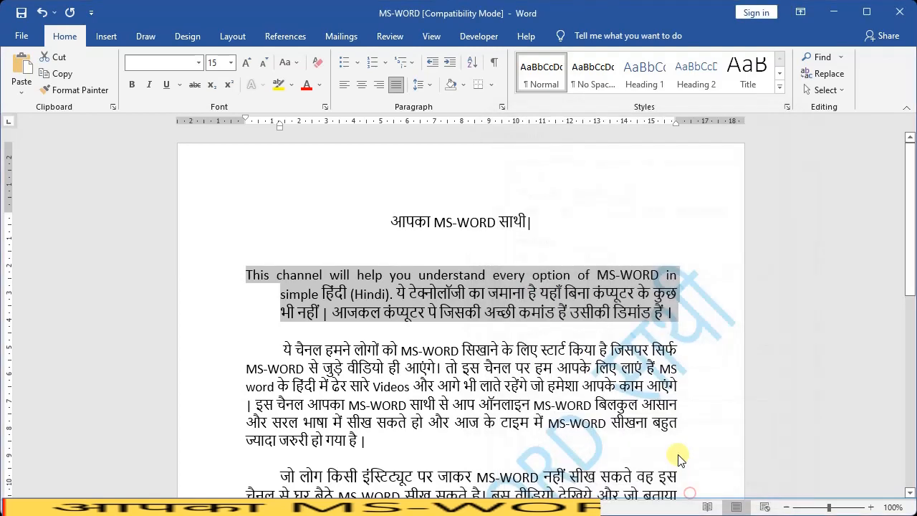
Step: Give the first body paragraph a First line special indent of 2.5 cm
click(501, 107)
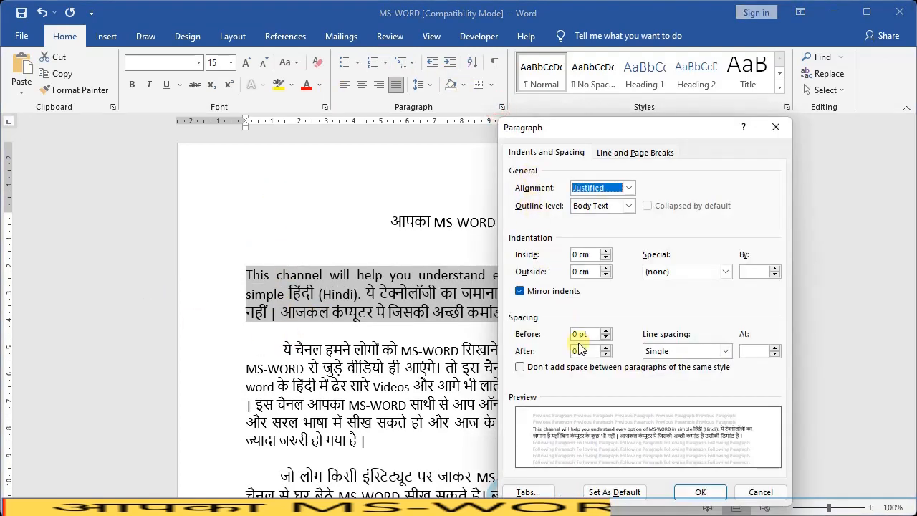
click(725, 272)
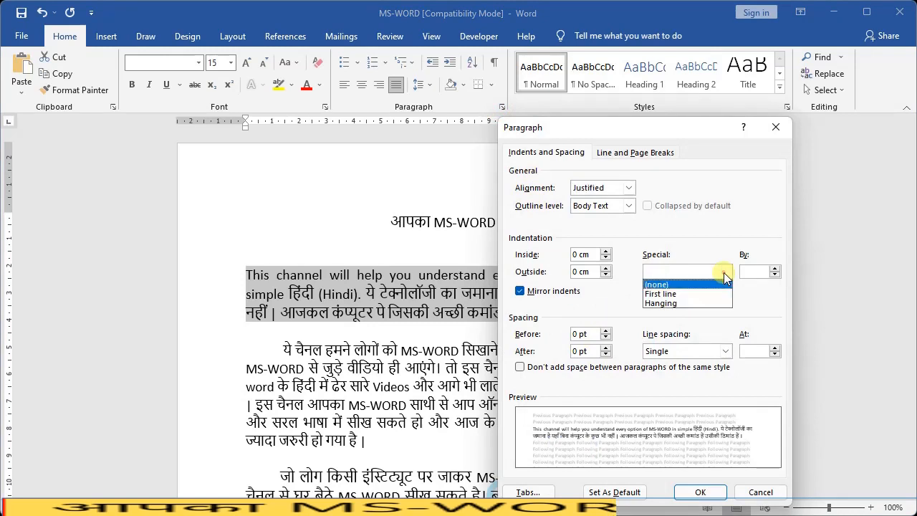
click(660, 288)
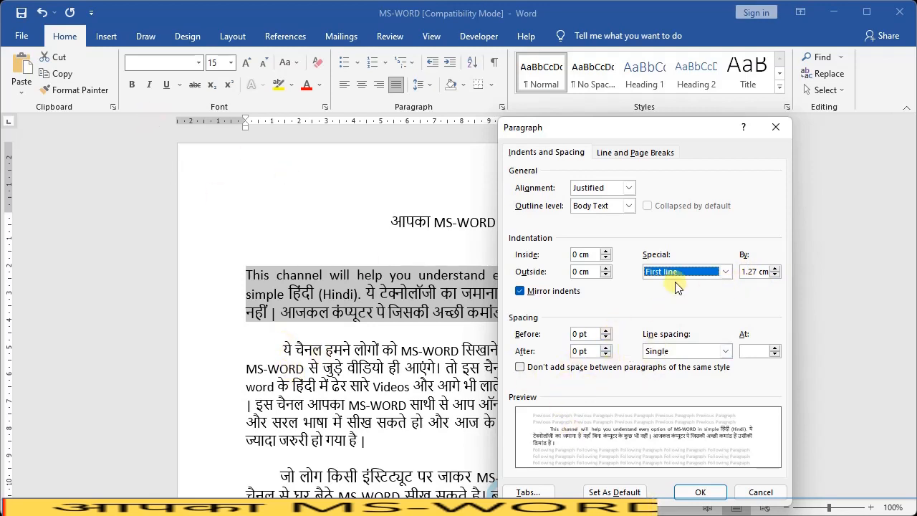
click(776, 269)
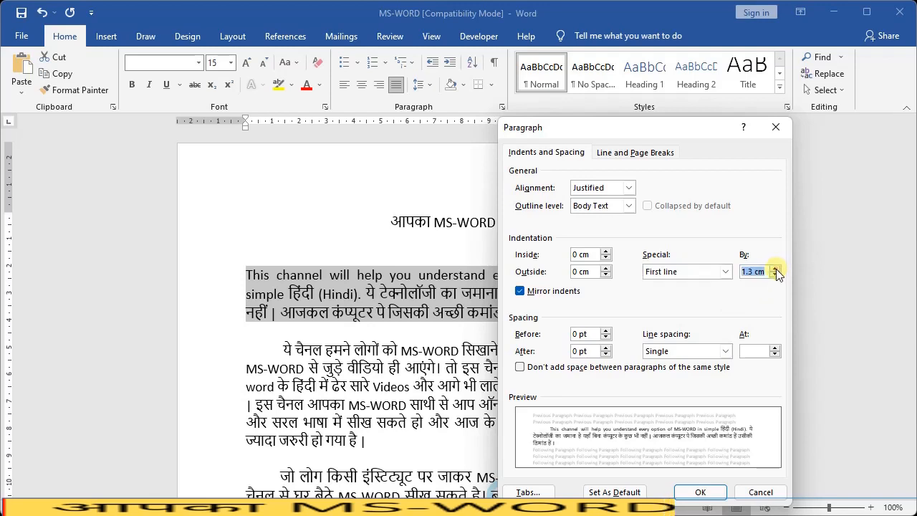
click(776, 268)
click(776, 268)
click(776, 269)
click(775, 269)
click(775, 269)
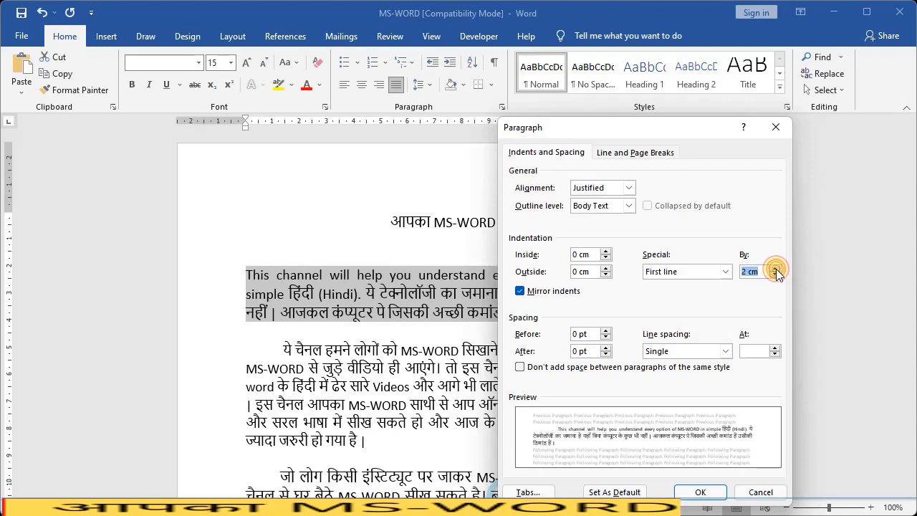
click(776, 269)
click(775, 269)
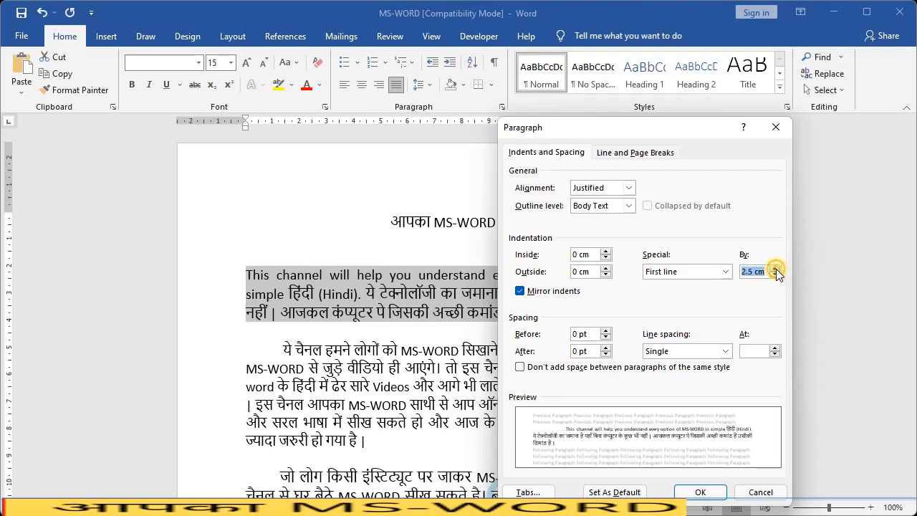
click(692, 492)
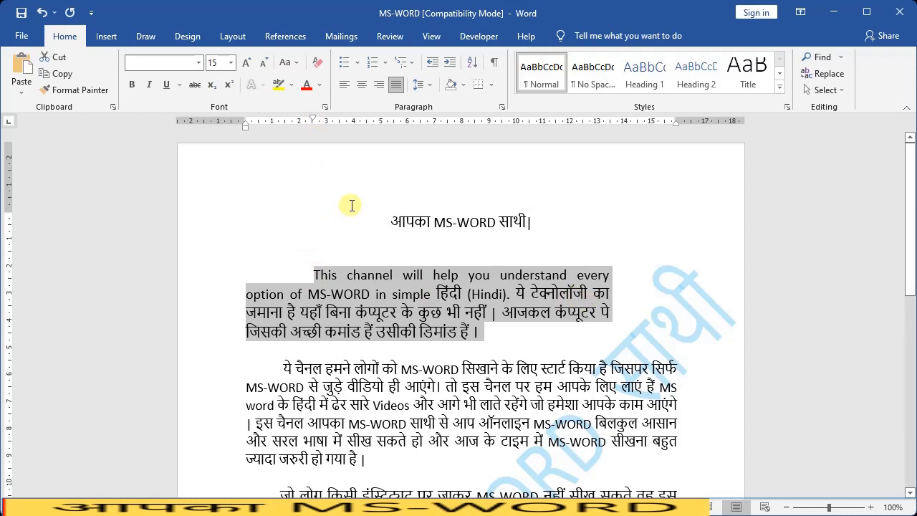
Step: Change the first body paragraph's special indent to Hanging by 3 cm
click(501, 108)
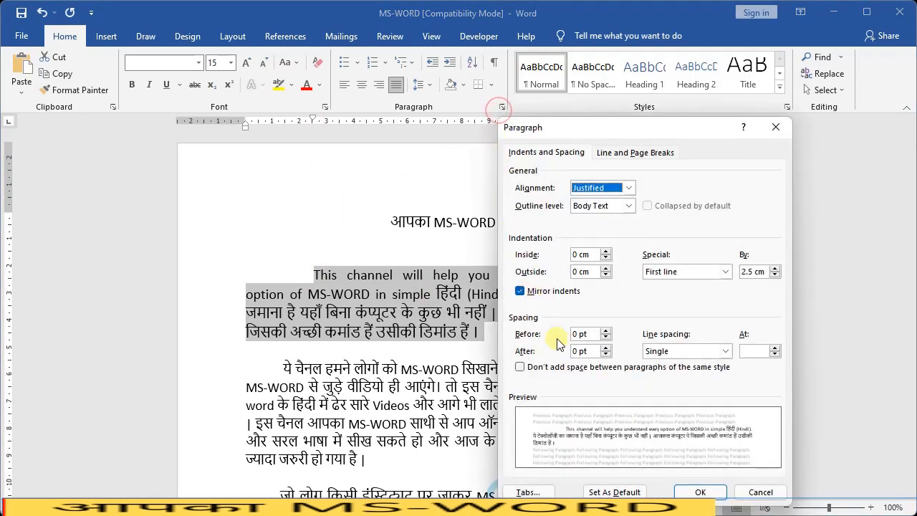
click(723, 271)
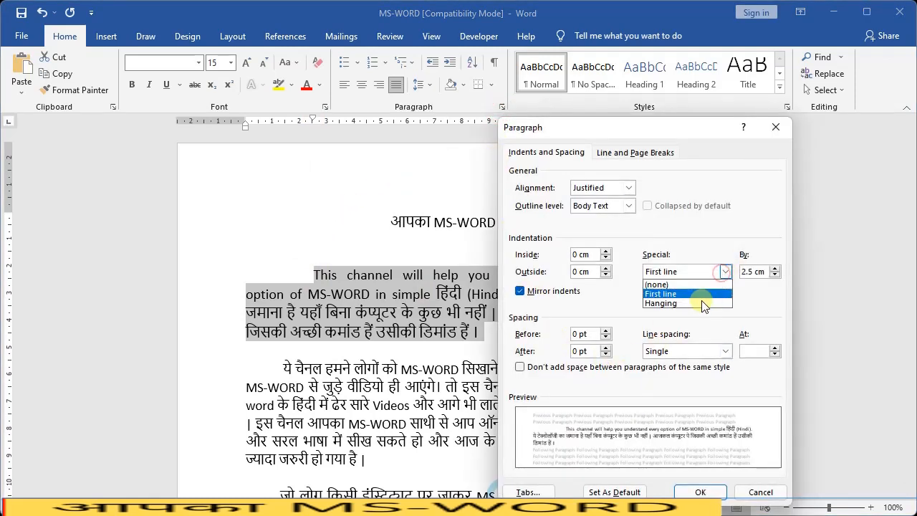
click(660, 303)
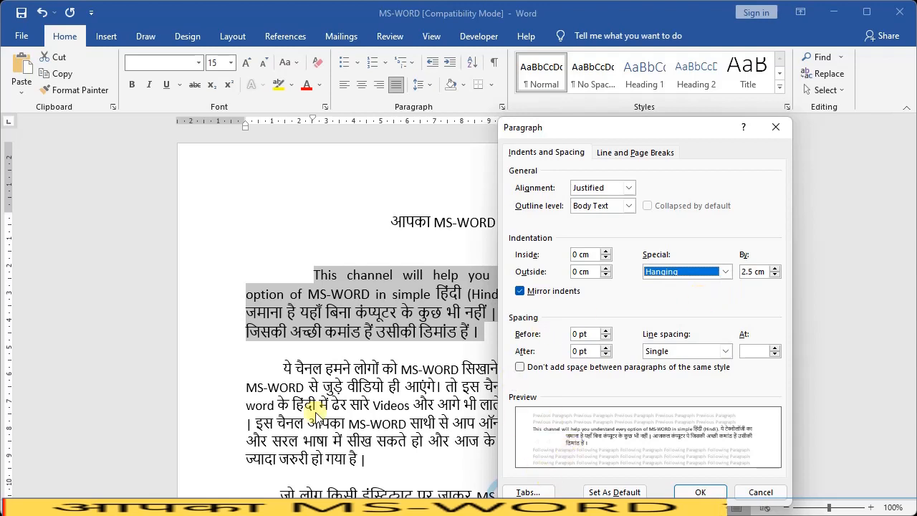
click(774, 275)
click(774, 268)
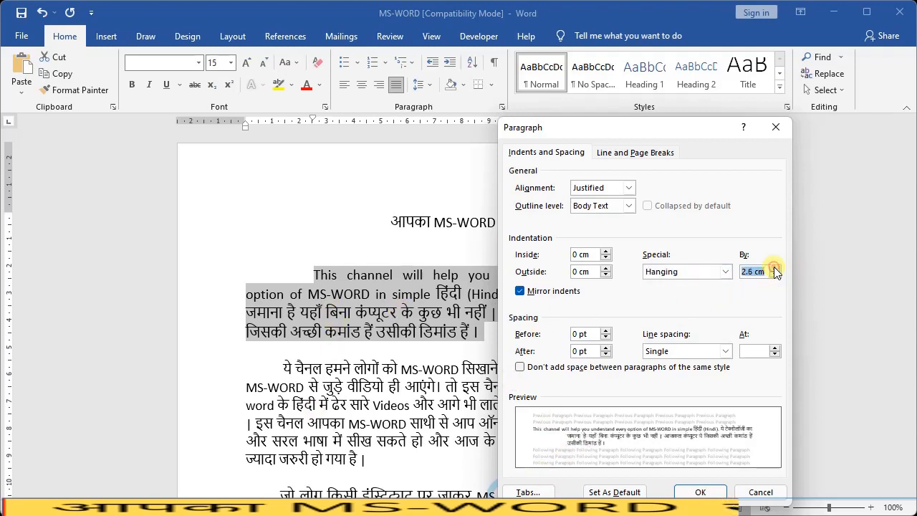
click(774, 268)
click(774, 268)
click(774, 268)
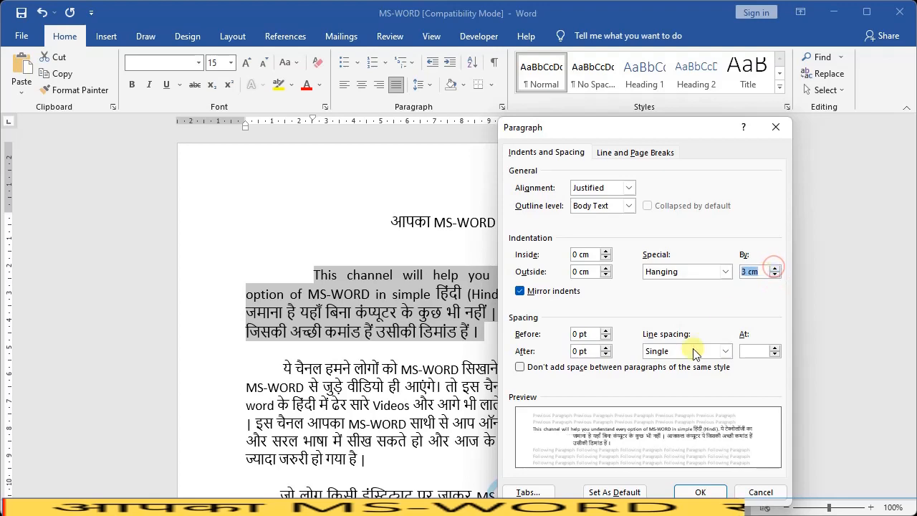
click(696, 491)
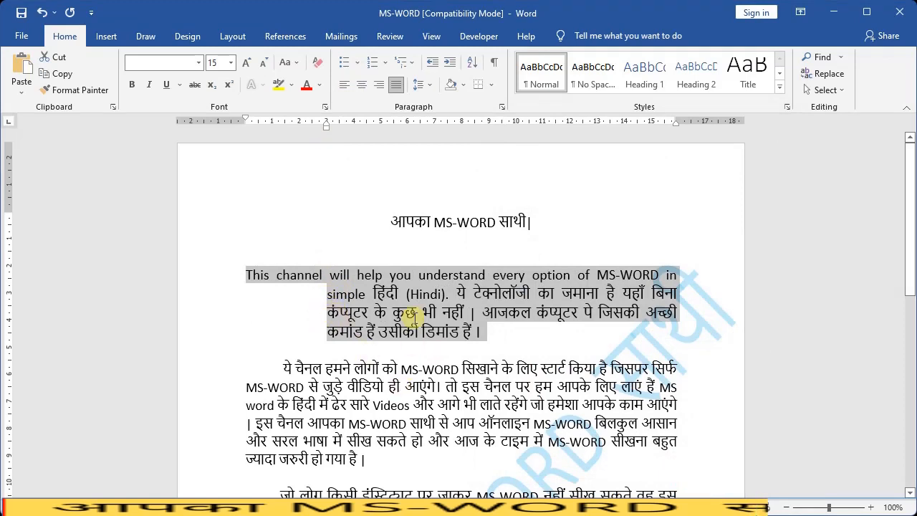
Step: Look at the Mirror indents option in the first body paragraph's settings, and close them without making changes
click(502, 107)
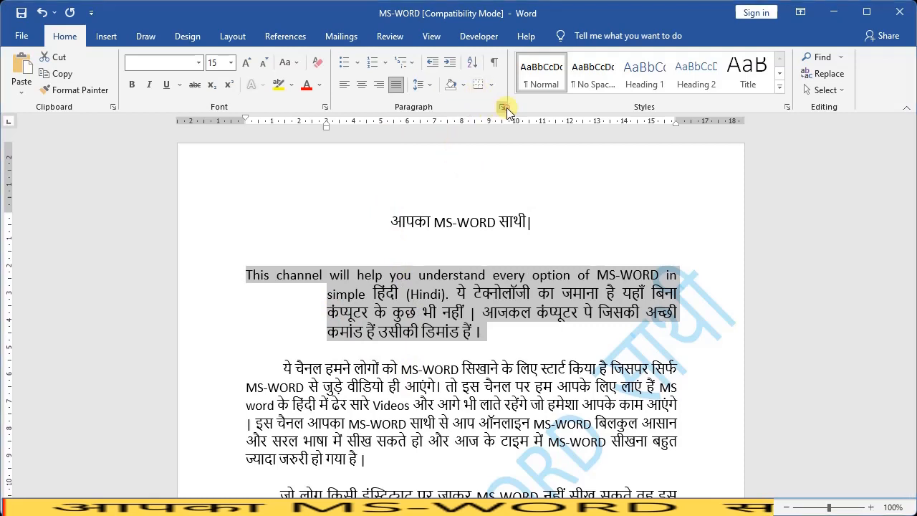
click(519, 291)
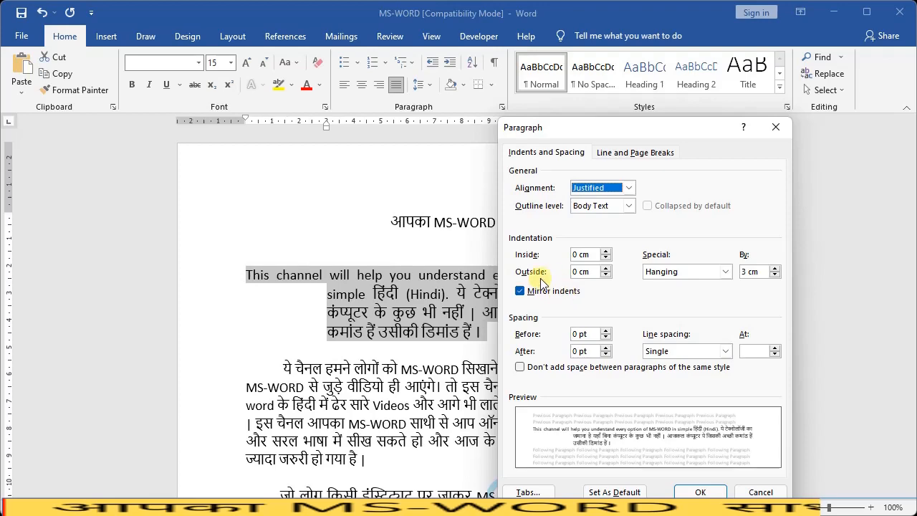
click(687, 492)
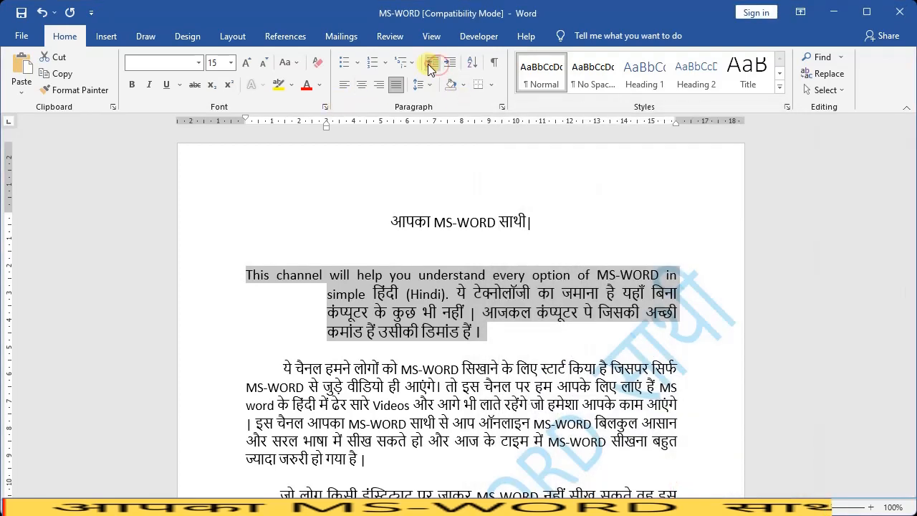
click(493, 85)
click(492, 84)
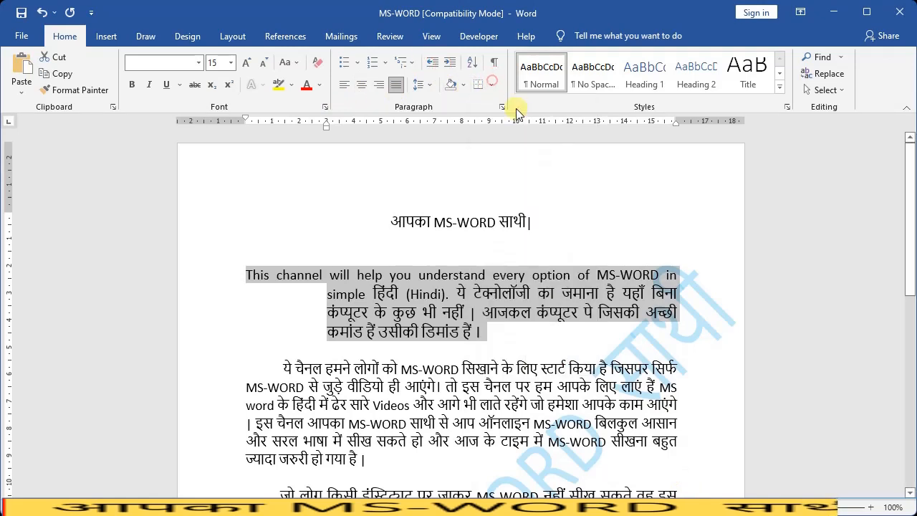
Step: Set the first body paragraph's special indent to (none) and turn off Mirror indents
click(501, 106)
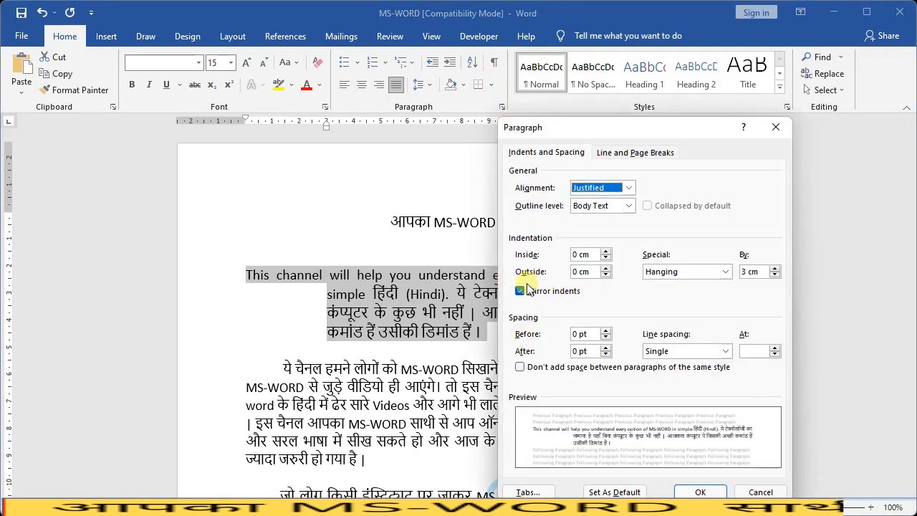
click(650, 272)
click(653, 284)
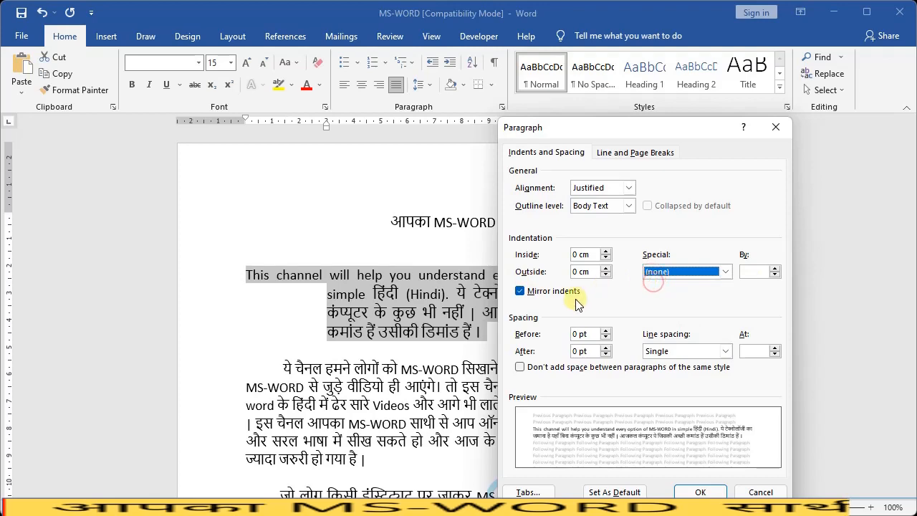
click(520, 291)
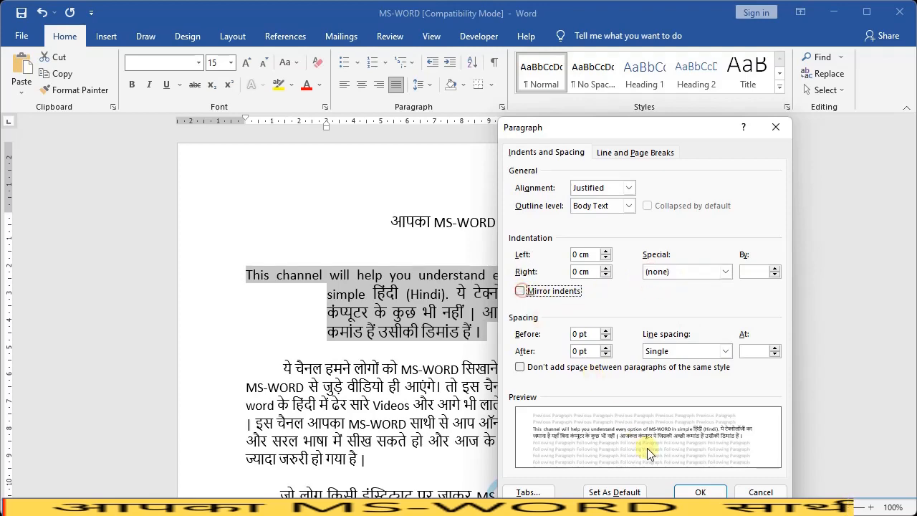
click(686, 492)
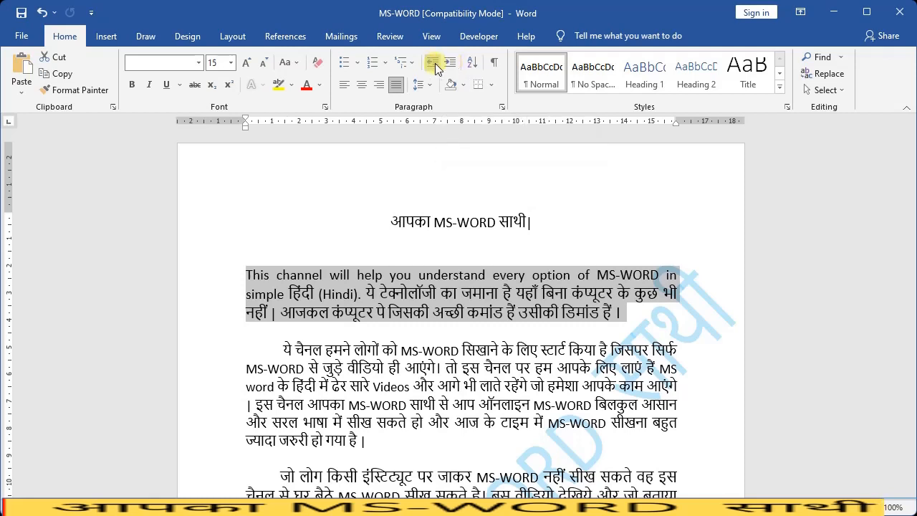
click(502, 108)
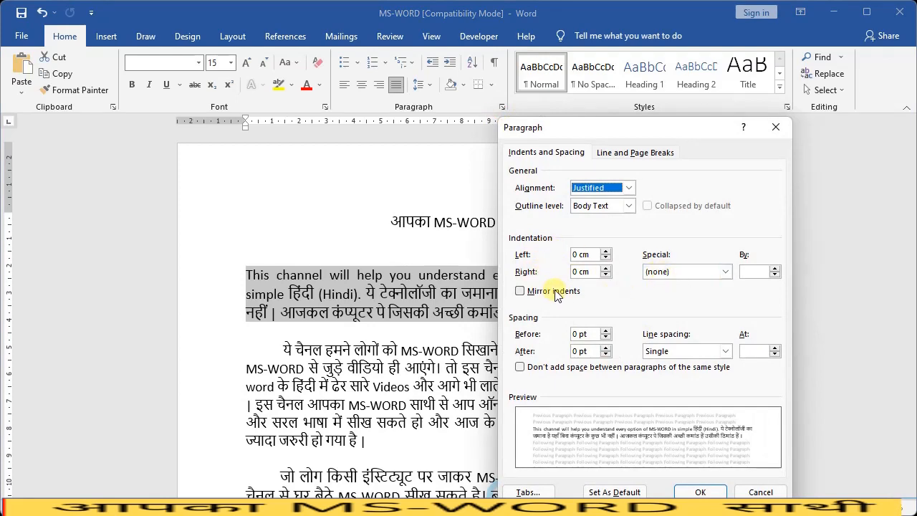
click(706, 493)
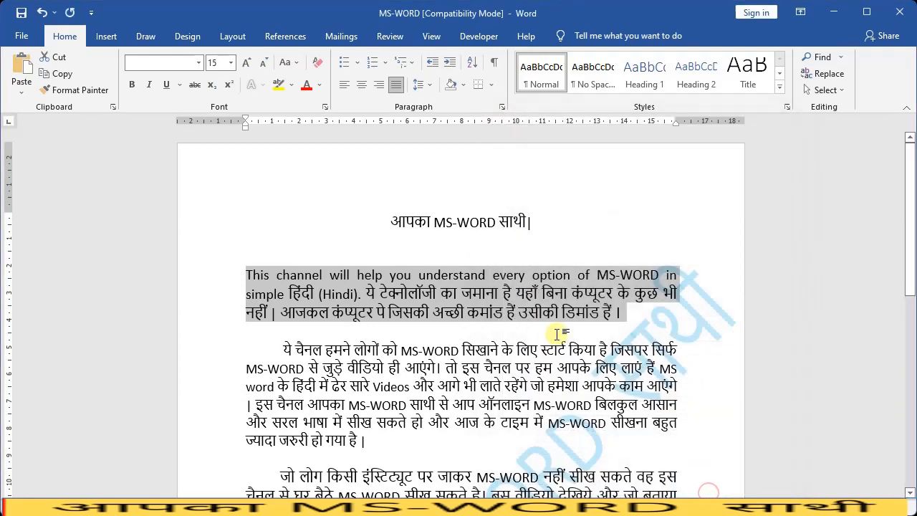